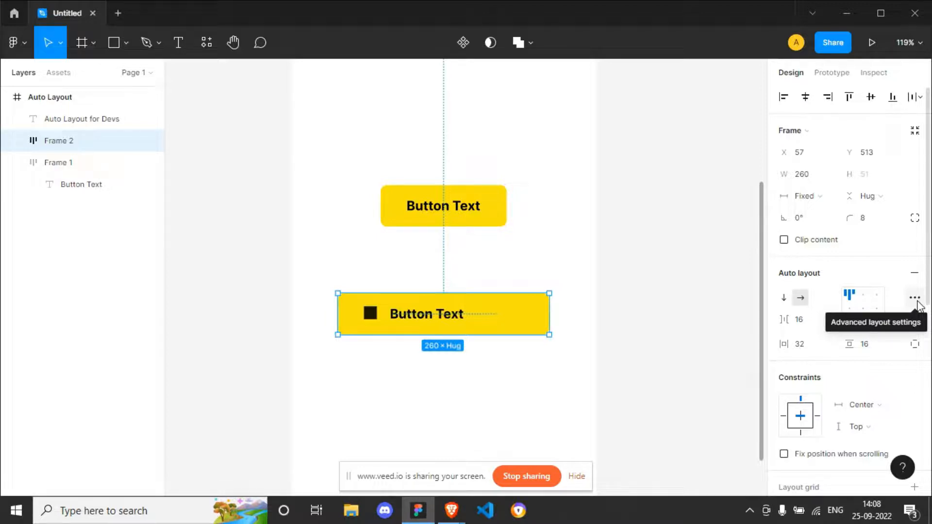
Set the spacing mode of Frame 2's auto layout to Space between.
click(915, 298)
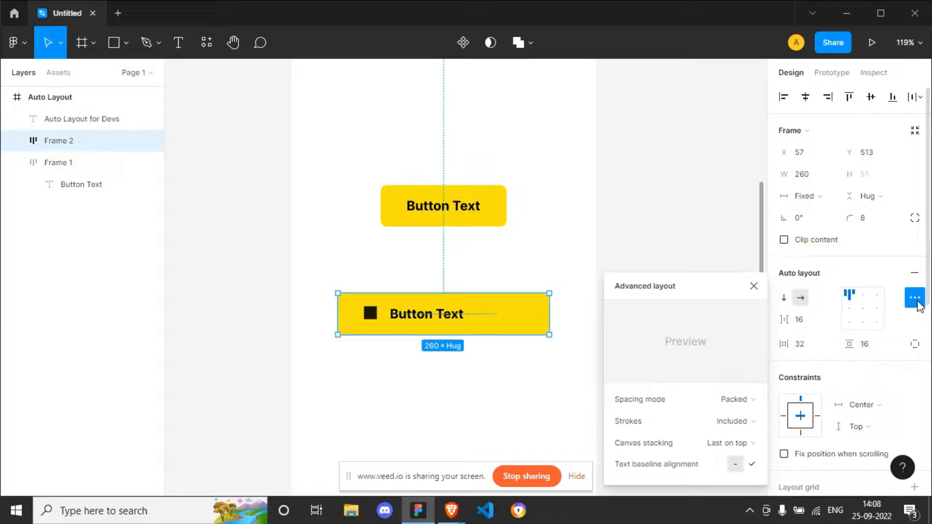
mouse_move(629, 403)
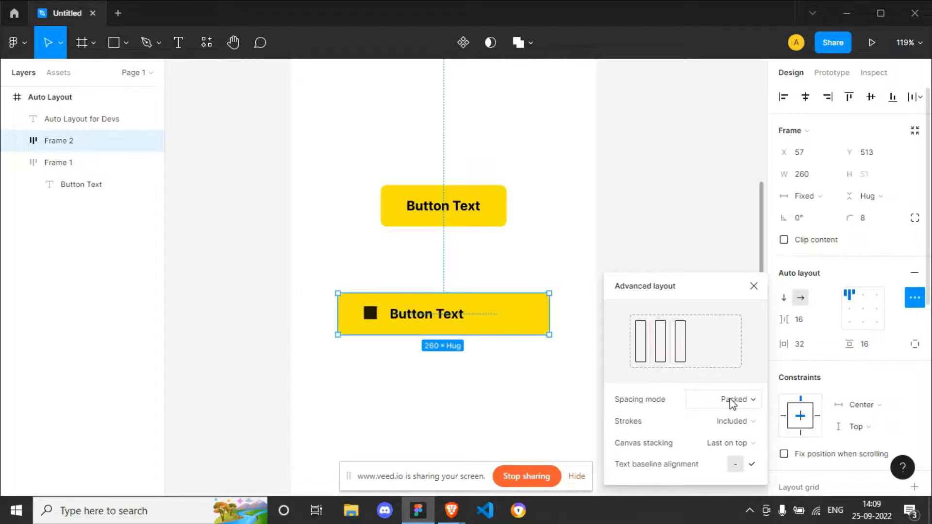
click(754, 286)
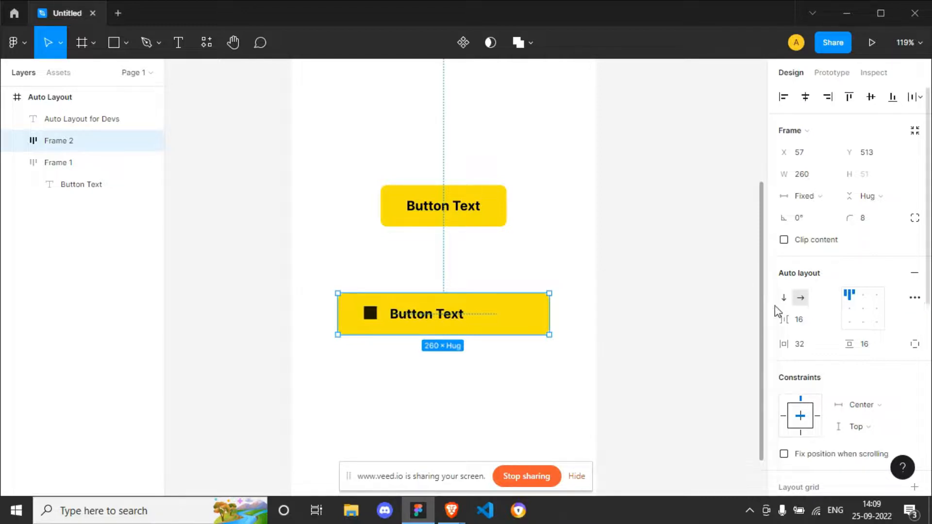
click(812, 324)
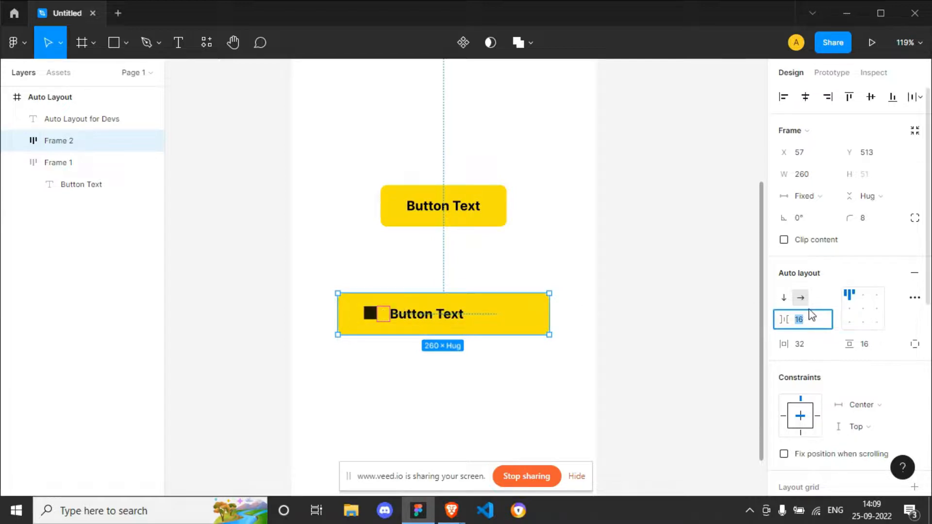
click(916, 298)
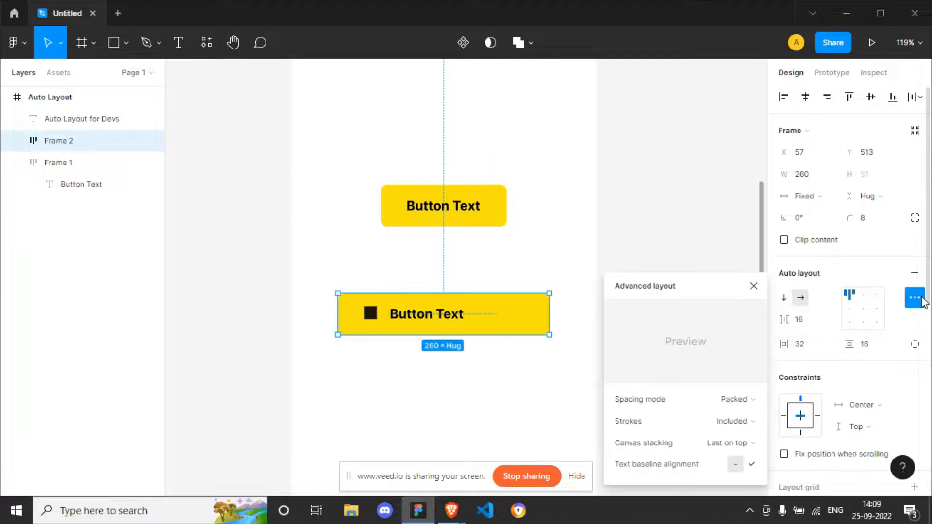
mouse_move(739, 399)
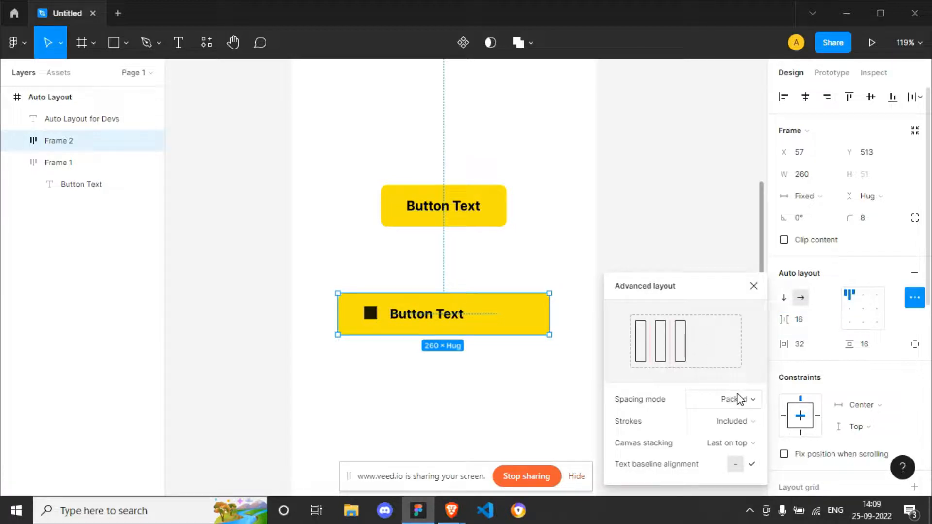
click(739, 399)
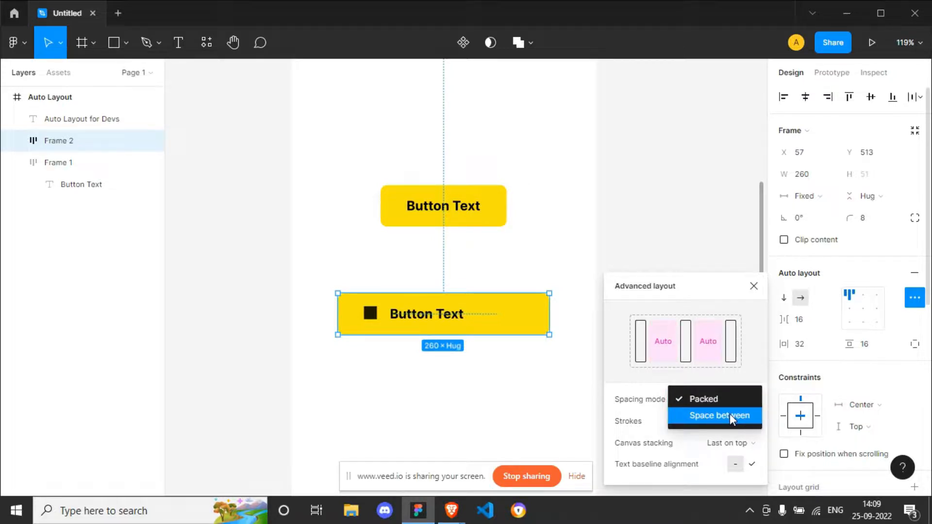
click(729, 415)
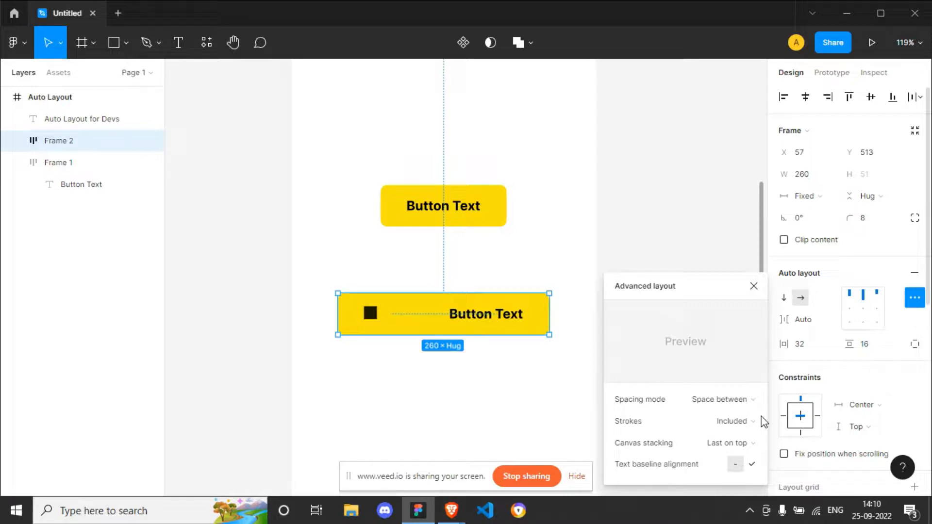
Switch Frame 2's spacing mode to Packed and back to Space between to compare both distributions.
click(740, 406)
click(725, 380)
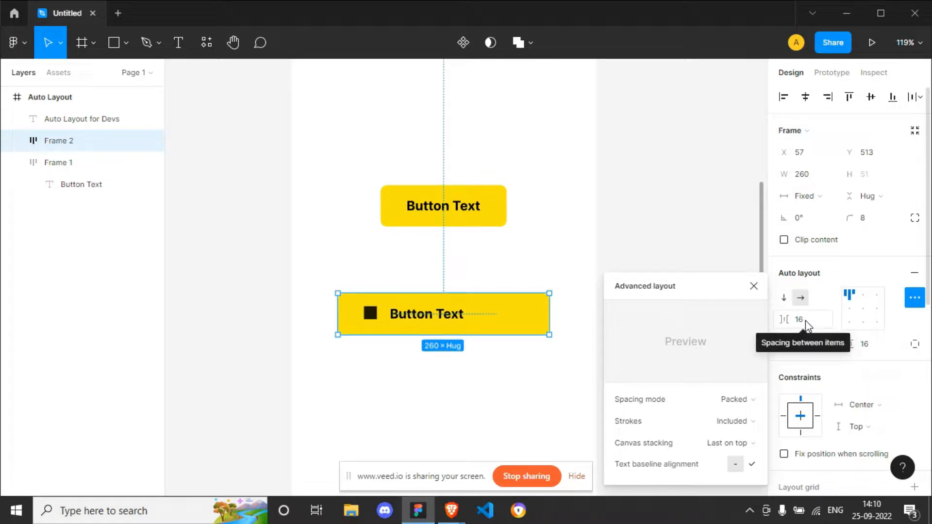
click(718, 399)
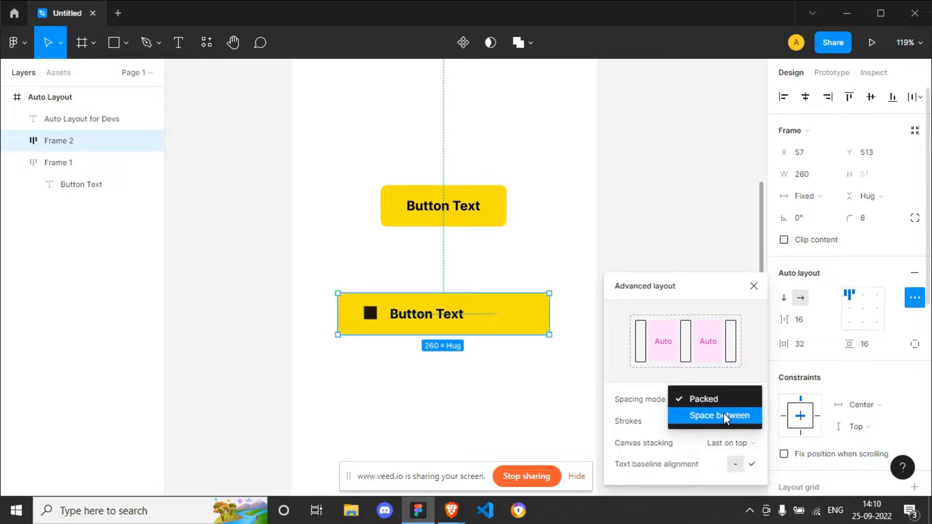
click(723, 415)
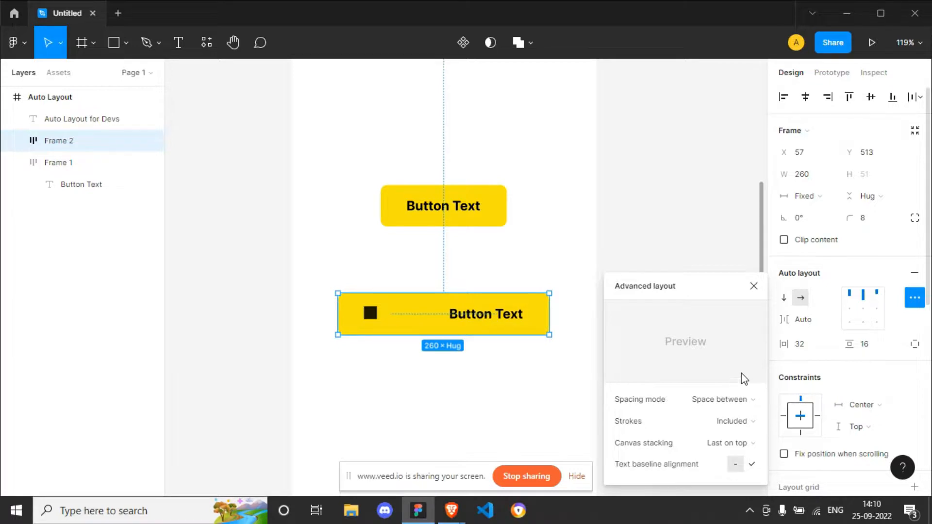
click(754, 286)
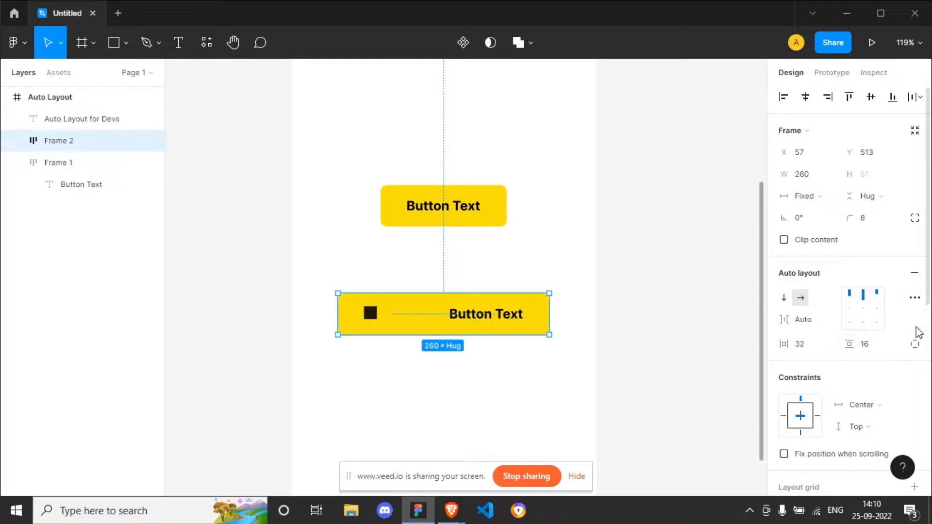
Return Frame 2's auto layout spacing mode to Packed.
click(914, 298)
click(723, 400)
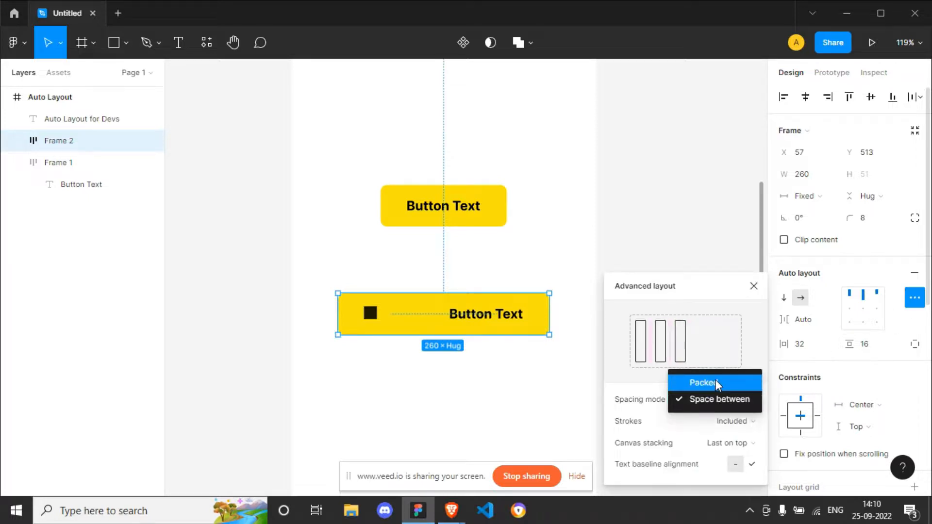
click(715, 383)
click(753, 286)
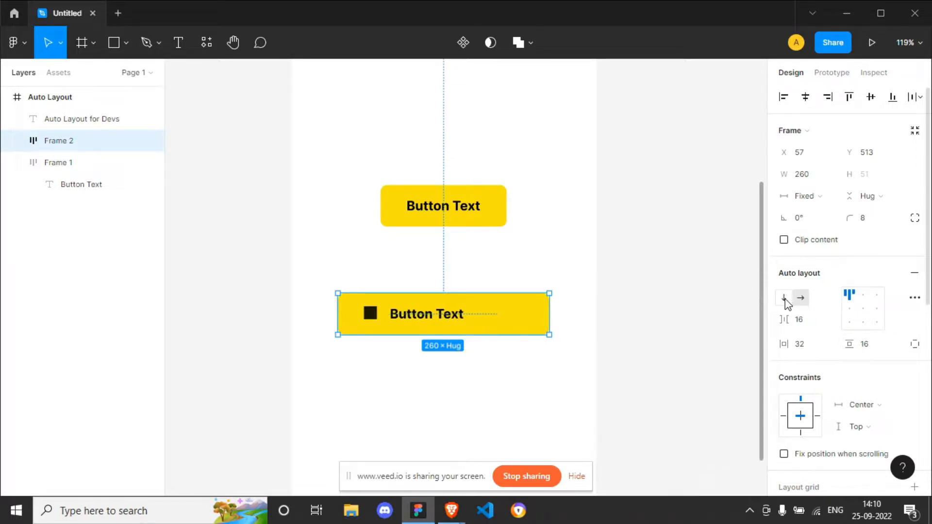
Change Frame 2's auto layout direction to vertical and stretch the frame to a height of about 149.
click(784, 299)
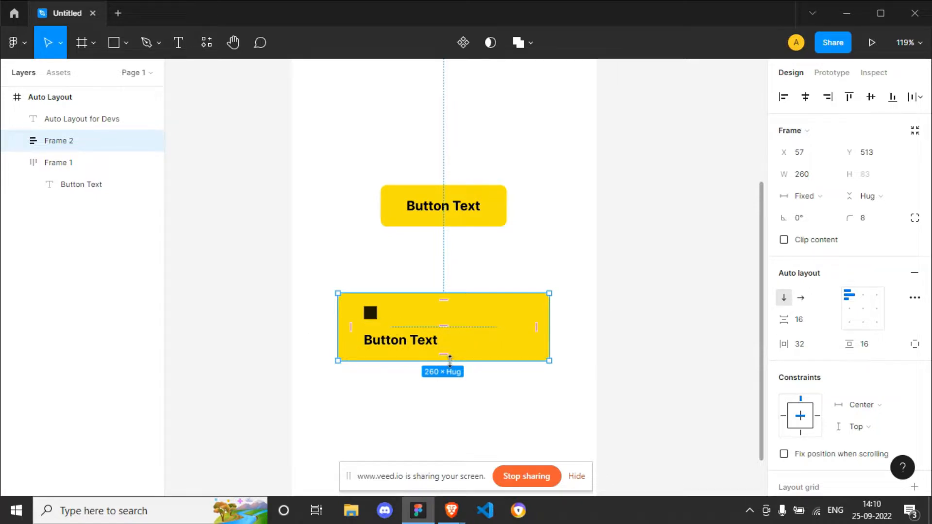
drag(451, 360, 451, 415)
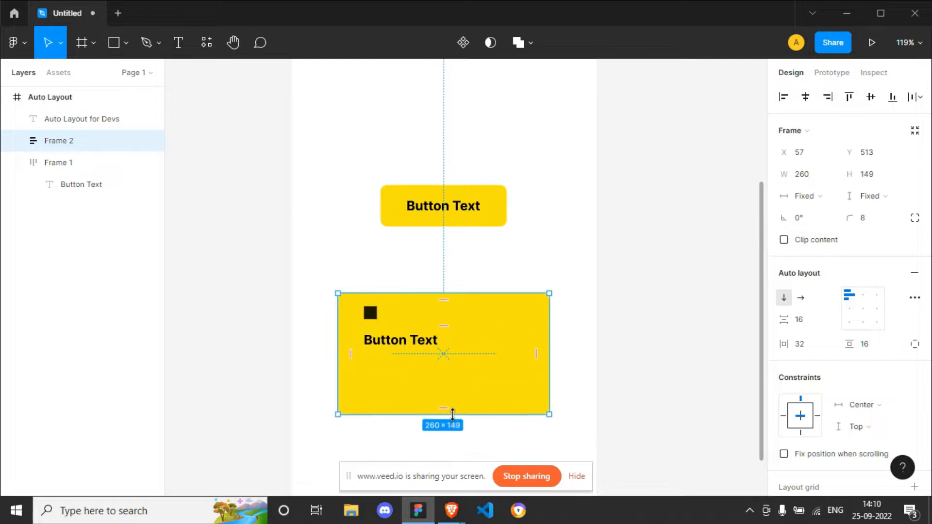
click(587, 377)
click(510, 344)
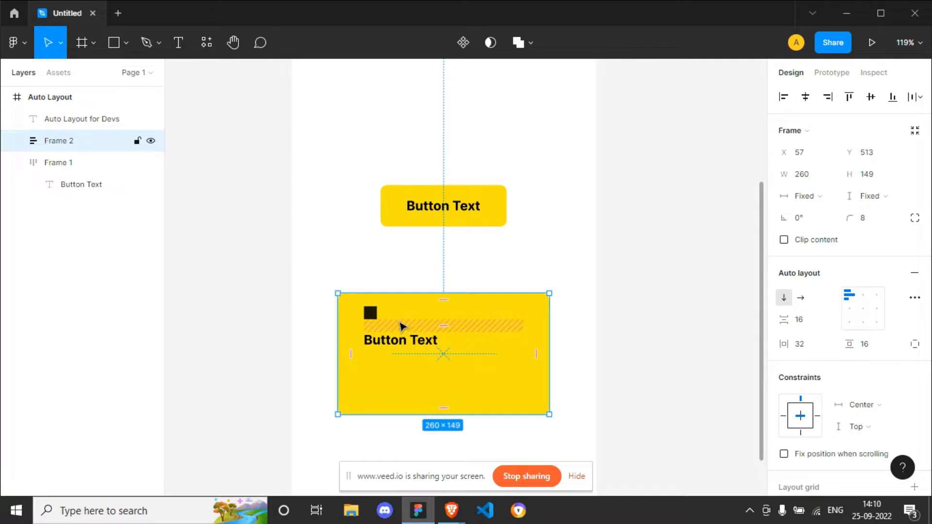
Set the vertically stacked Frame 2's spacing mode to Space between in the advanced layout settings.
click(915, 298)
click(738, 399)
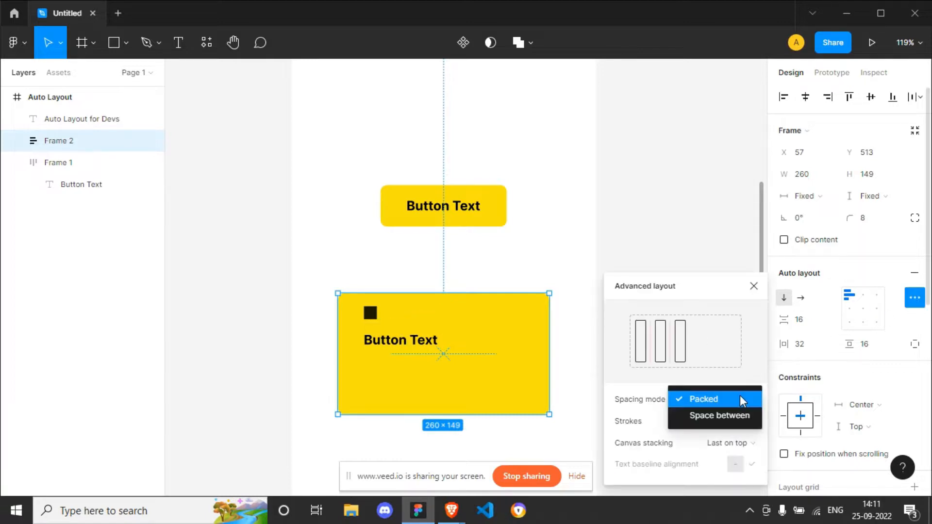
click(724, 415)
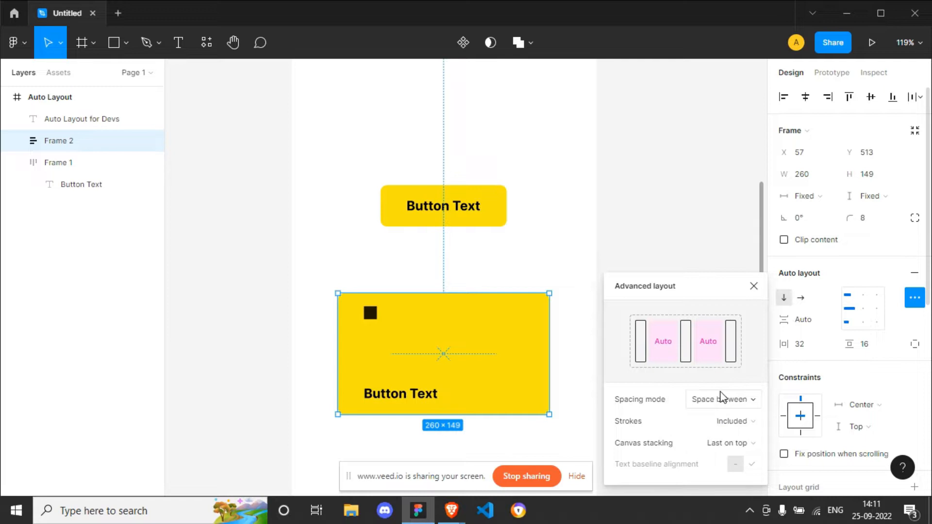
click(753, 286)
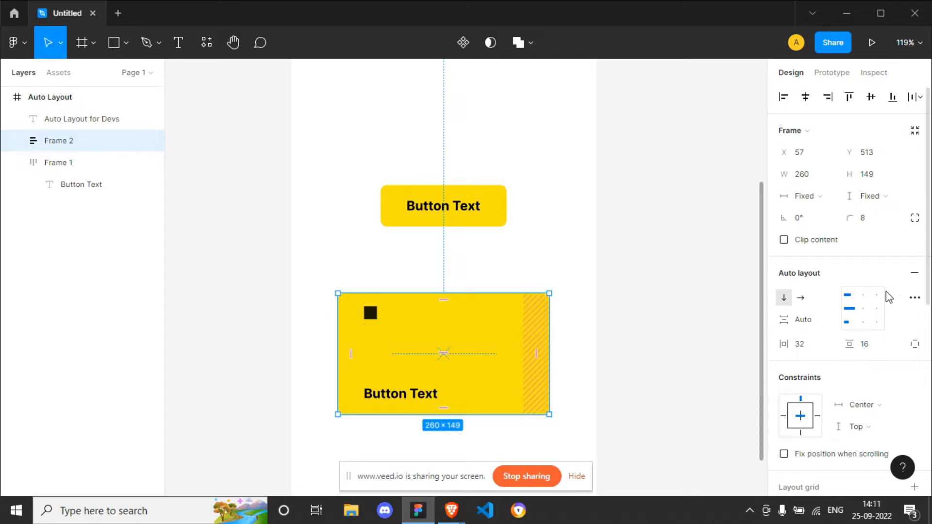
click(914, 299)
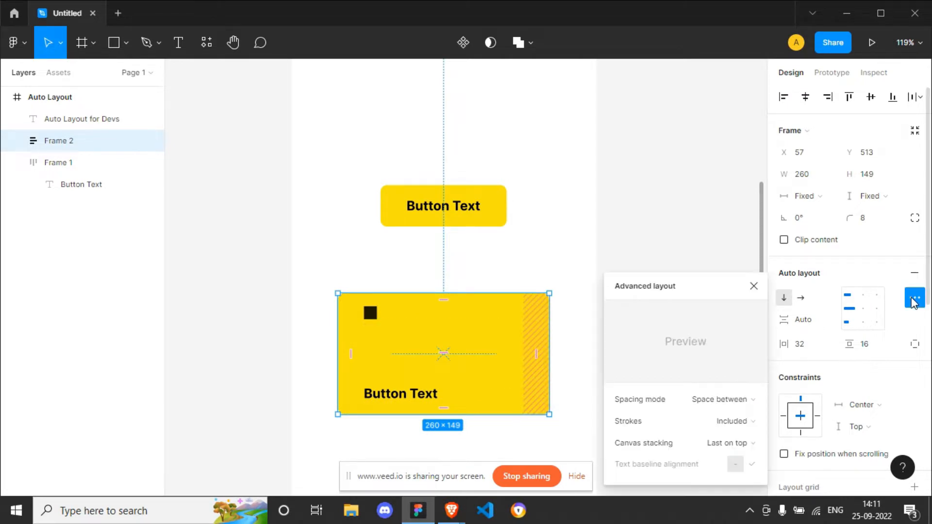
click(914, 300)
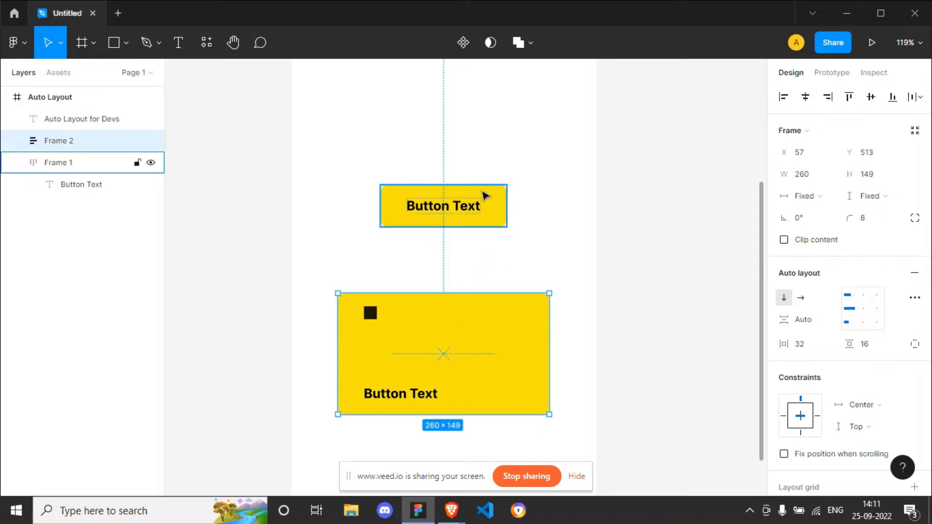
Try centre and right alignment on Frame 2's items, finishing with left alignment.
click(497, 199)
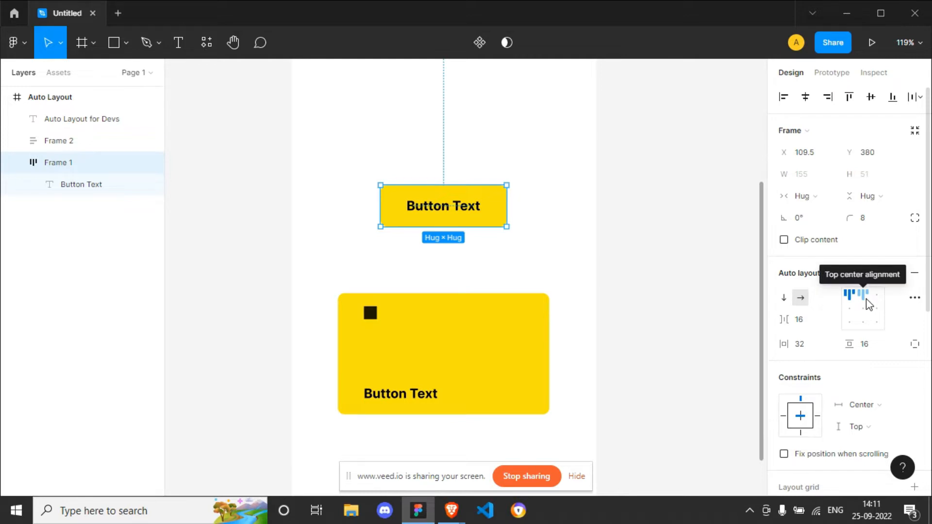
click(473, 329)
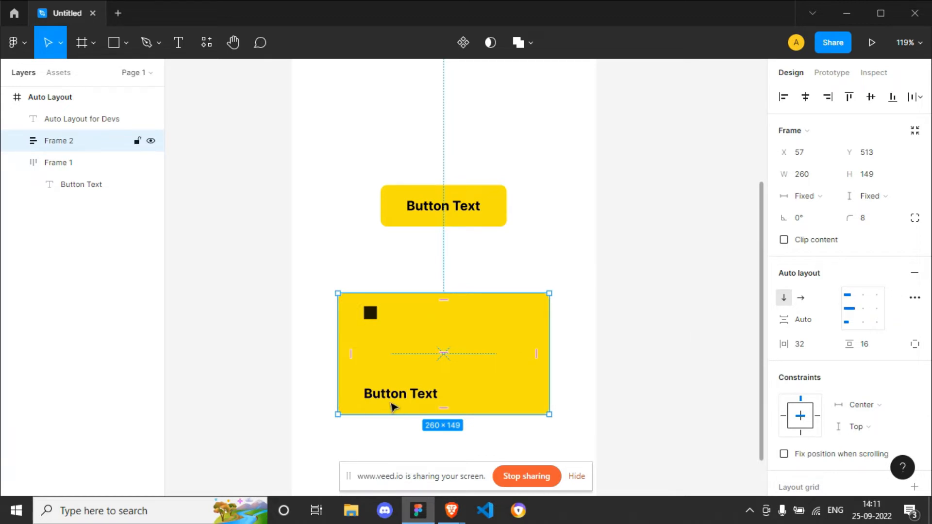
click(863, 308)
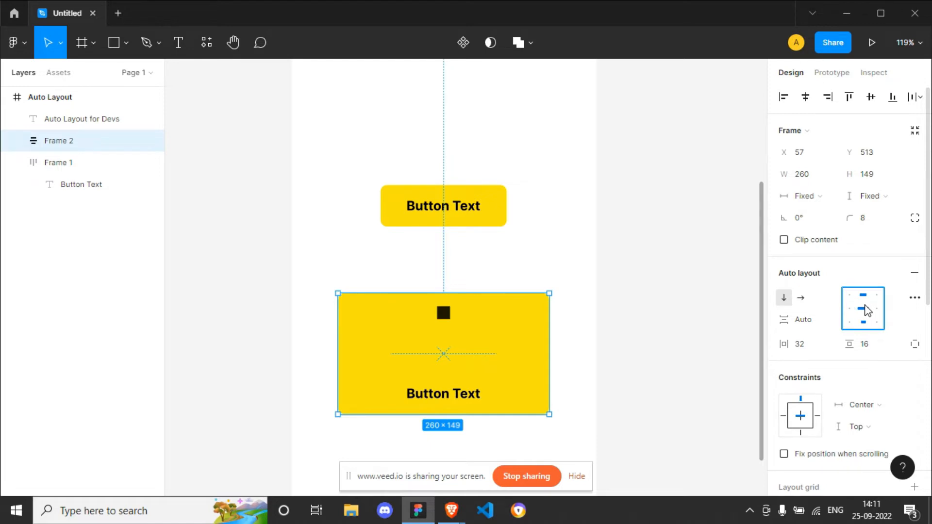
click(877, 308)
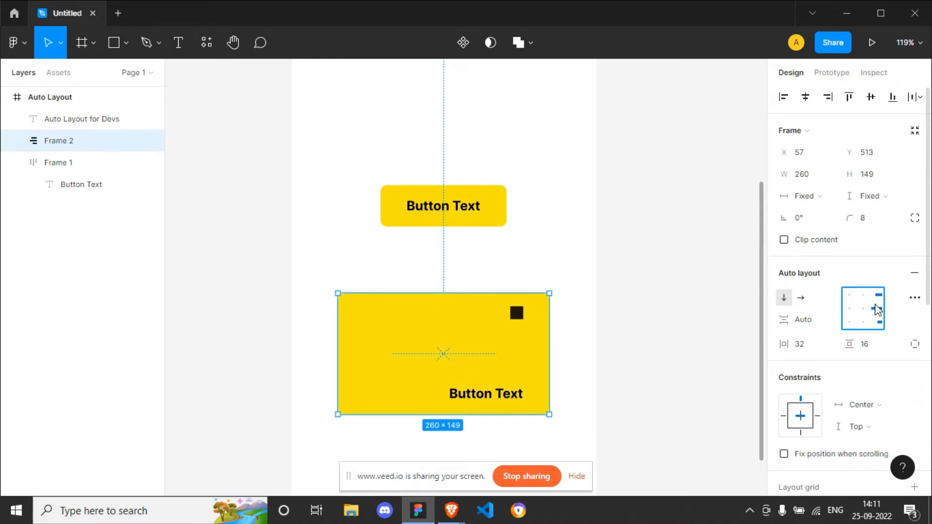
click(864, 309)
click(849, 308)
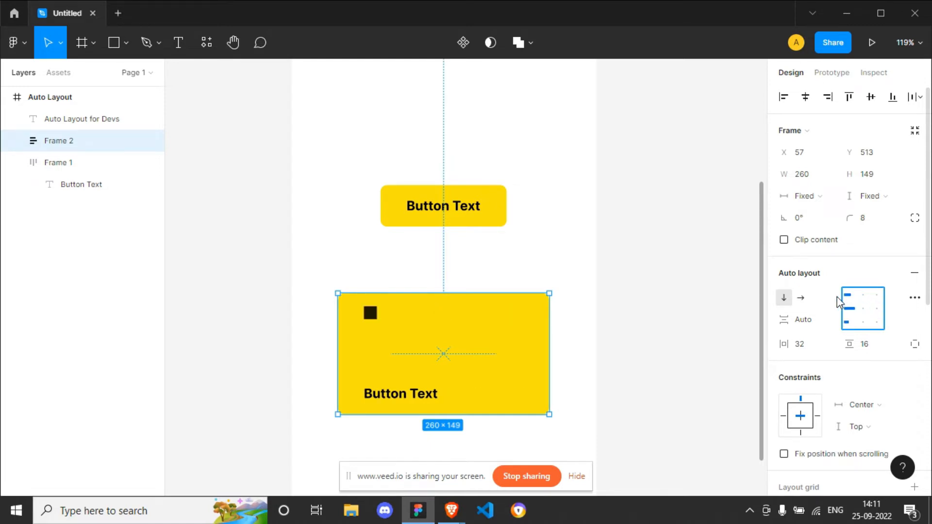
Compare Frame 1's alignment options with Frame 2's, cycling Frame 2 through centre, right and back to left.
click(488, 204)
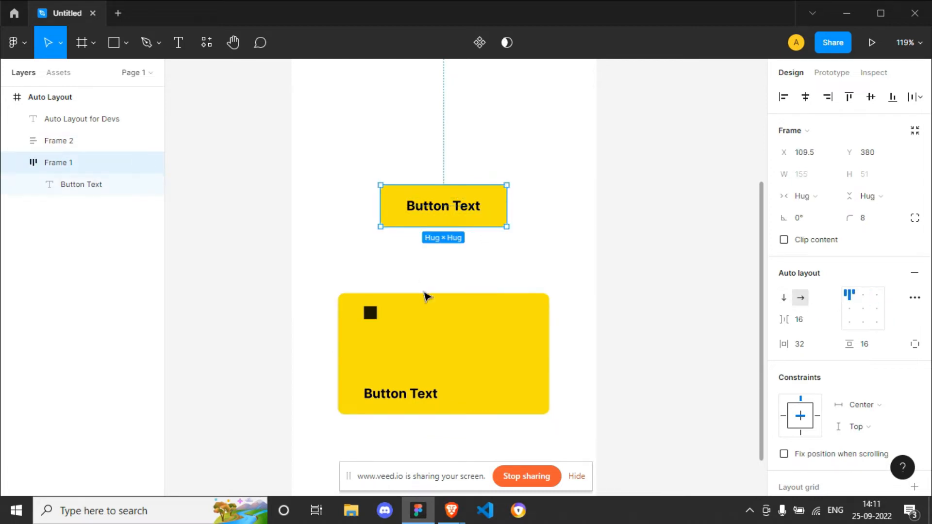
click(489, 320)
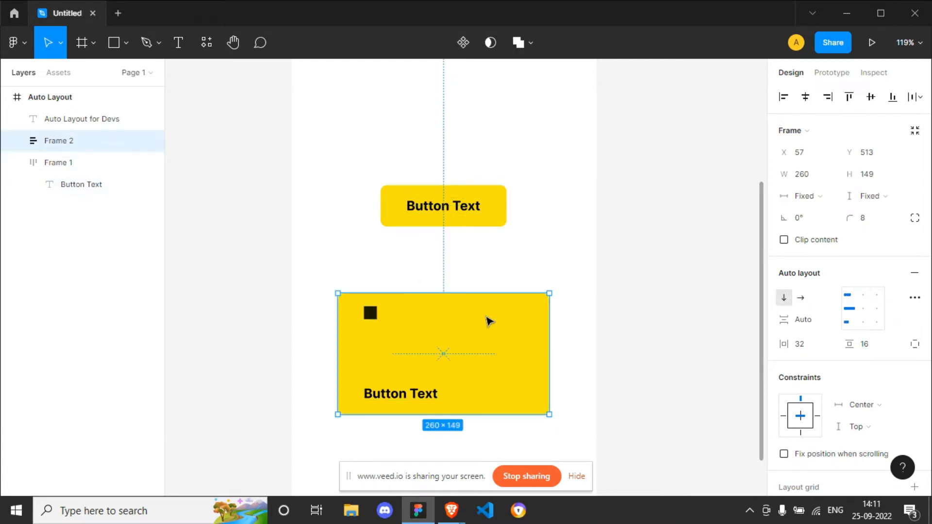
click(867, 308)
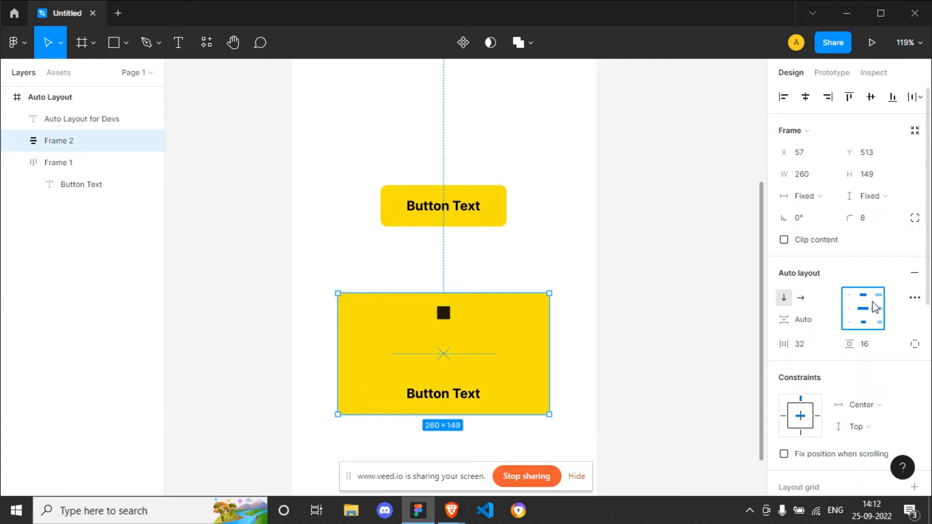
click(877, 306)
click(853, 308)
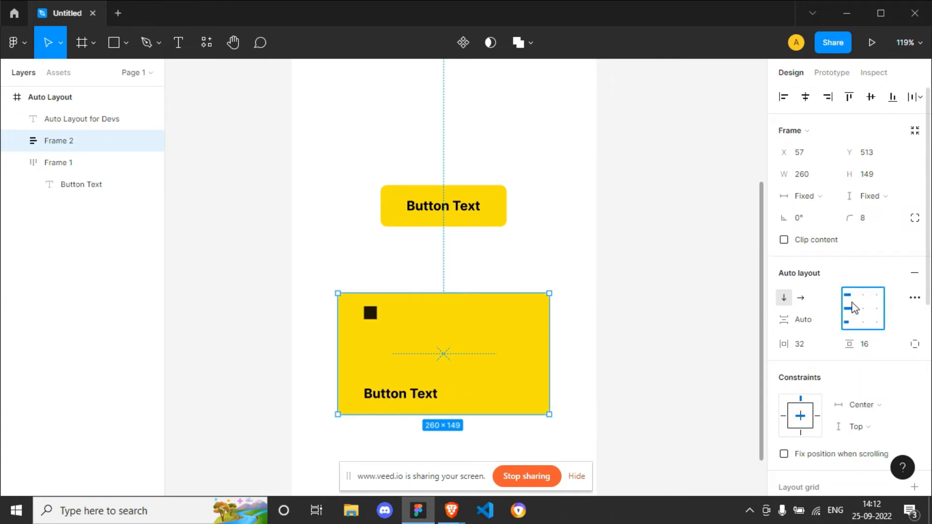
Review the stroke options in Frame 2's advanced layout settings, keeping strokes included in layout.
click(914, 297)
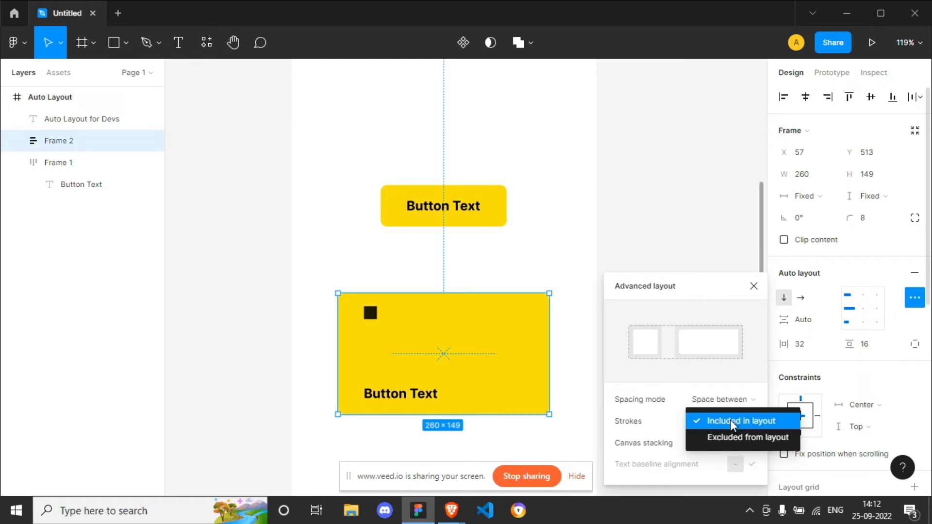
click(730, 420)
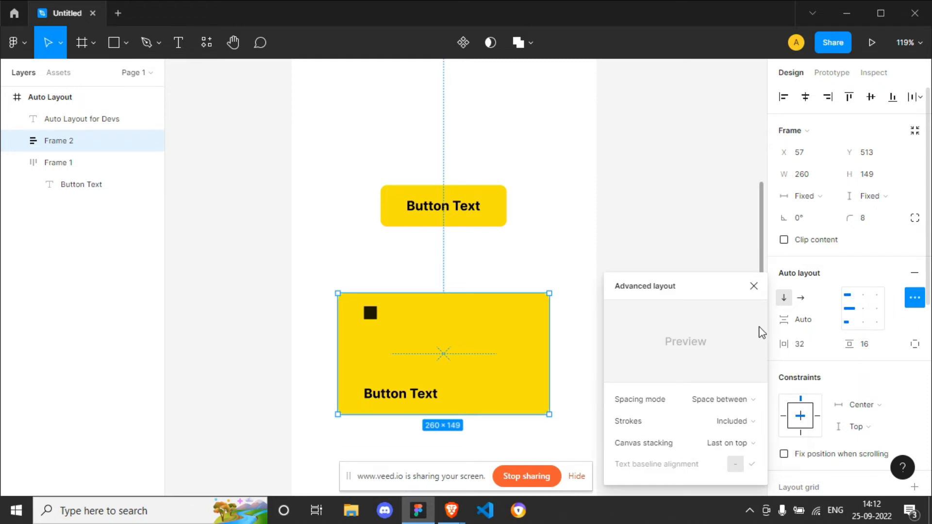
click(754, 286)
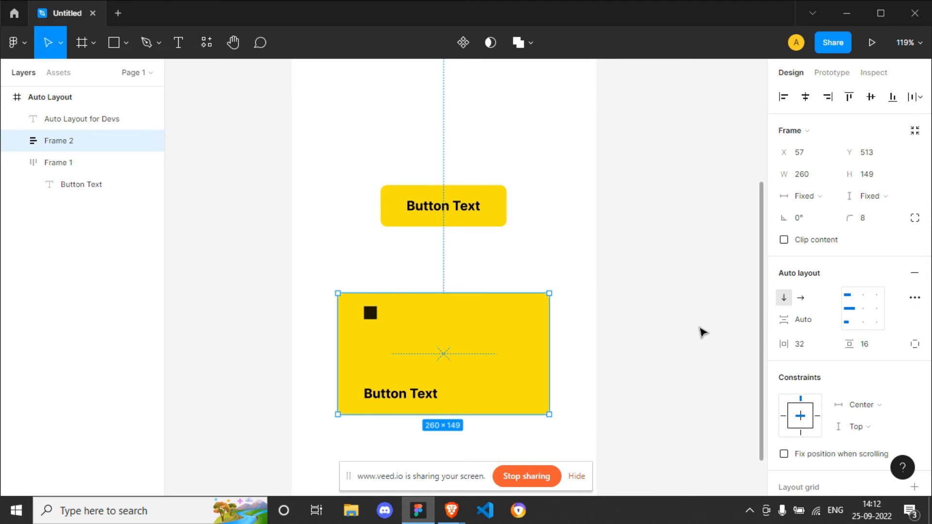
scroll(685, 333, up, 1)
scroll(633, 321, down, 2)
key(alt+Tab)
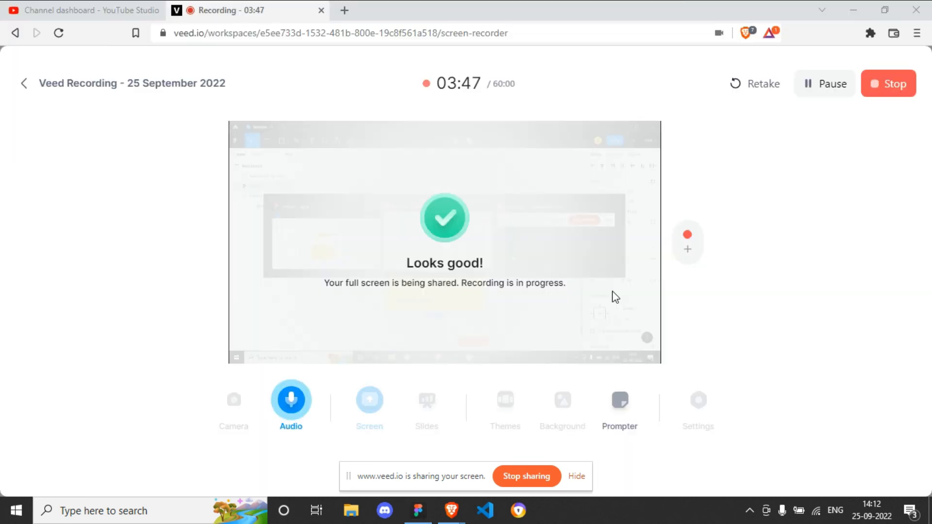